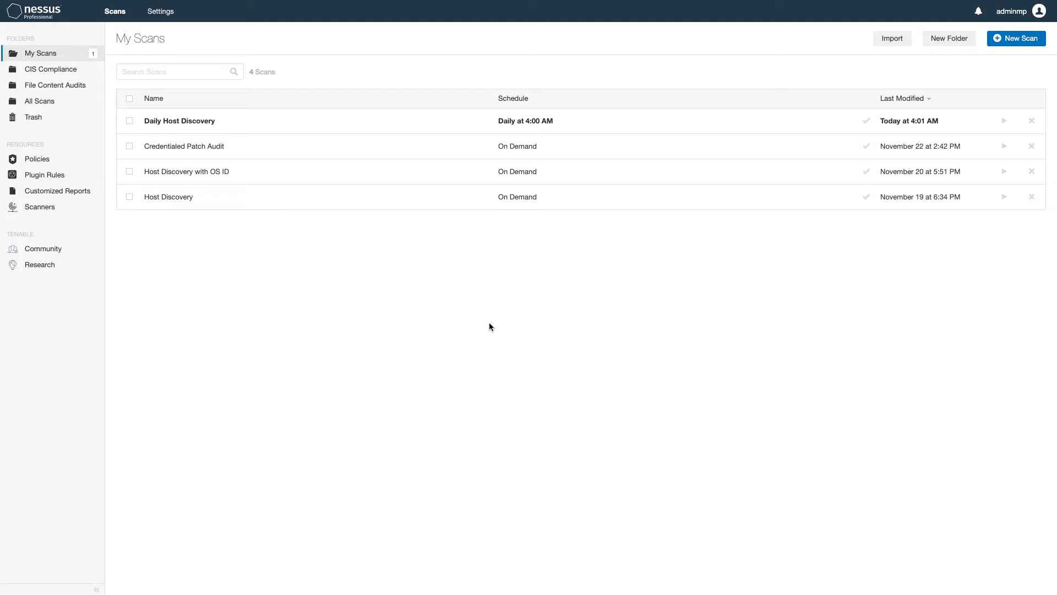
# - Open the Credentialed Patch Audit results and filter hosts by Plugin Type equal to local
pyautogui.click(400, 146)
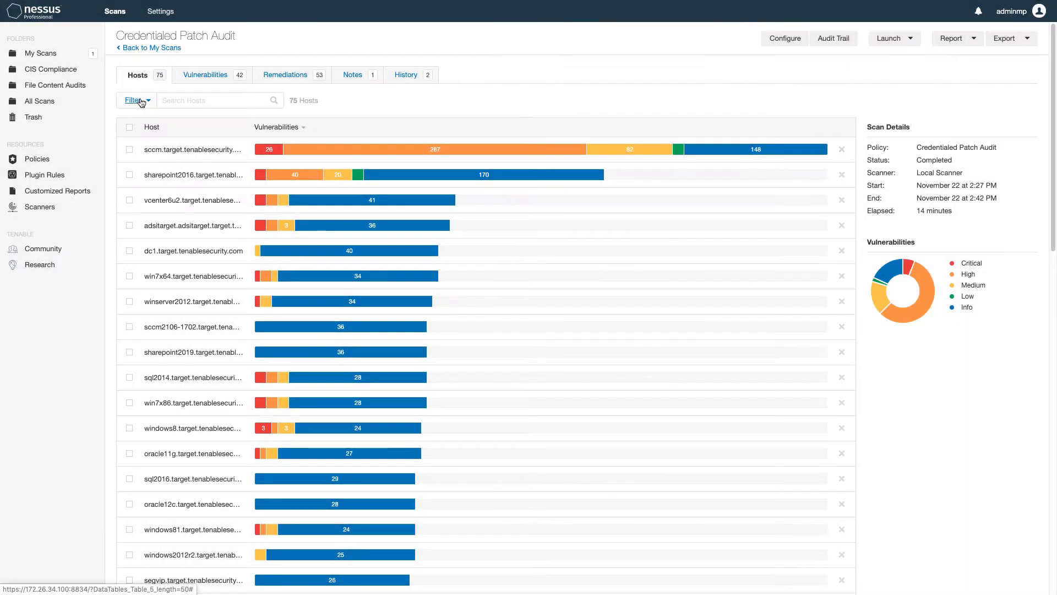
pyautogui.click(133, 99)
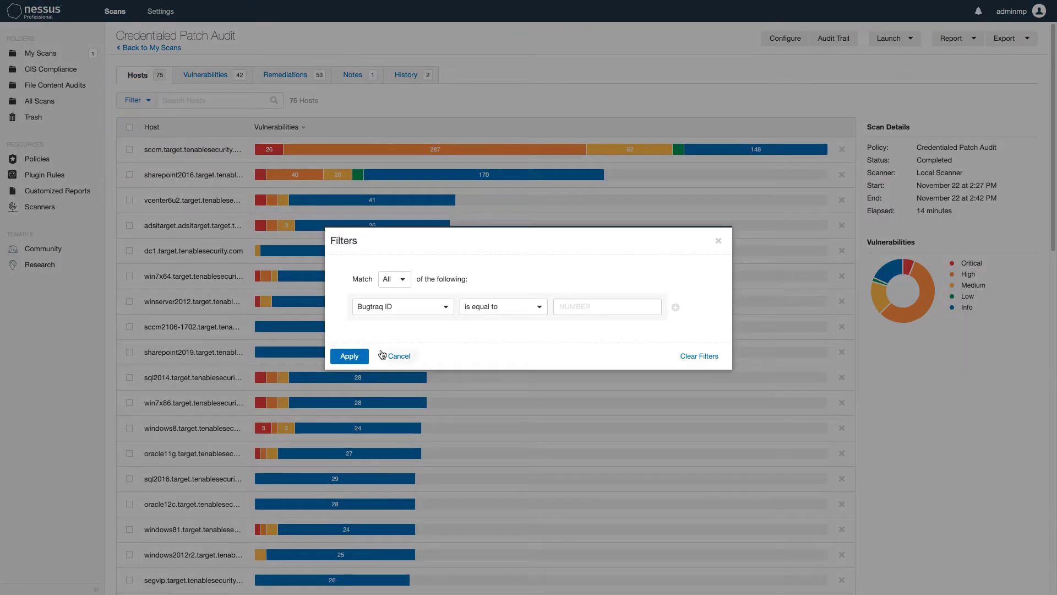
pyautogui.click(403, 307)
pyautogui.write('plugin')
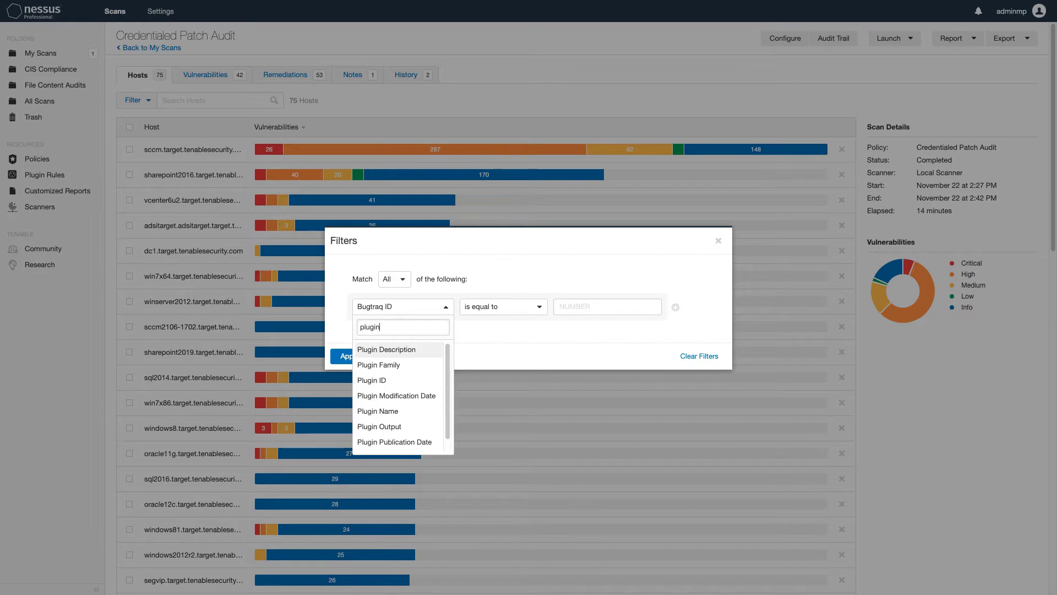
pyautogui.write(' t')
pyautogui.click(376, 350)
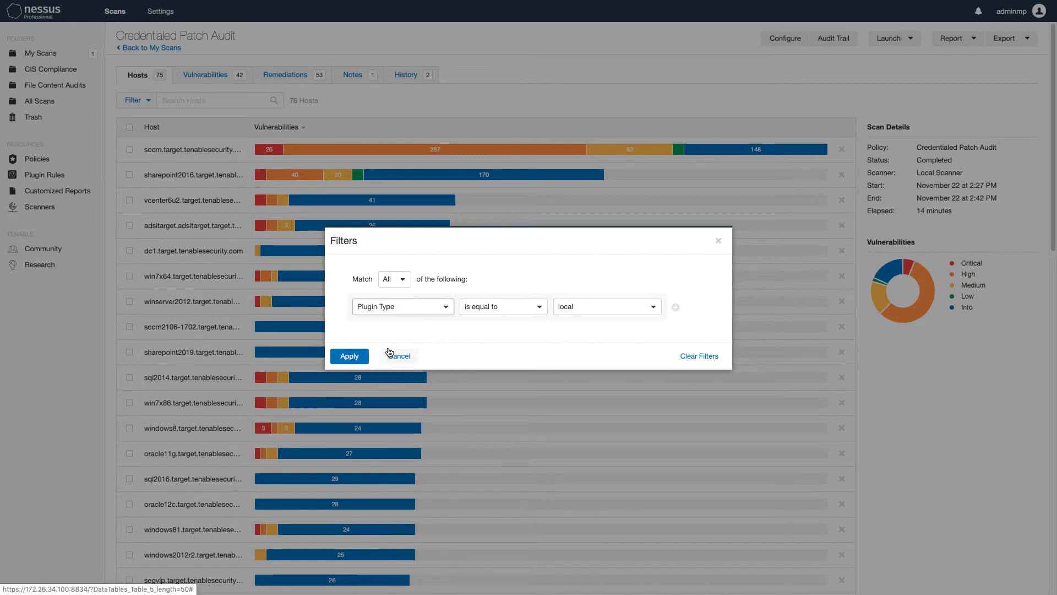
pyautogui.click(348, 356)
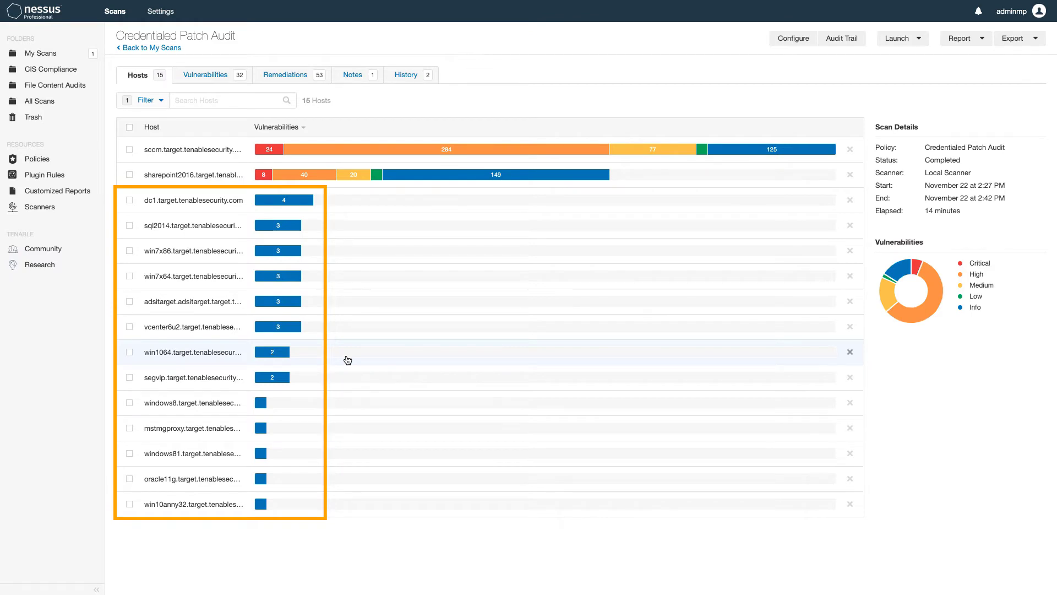
# - Open the dc1.target.tenablesecurity.com host's findings from the Hosts list
pyautogui.click(343, 198)
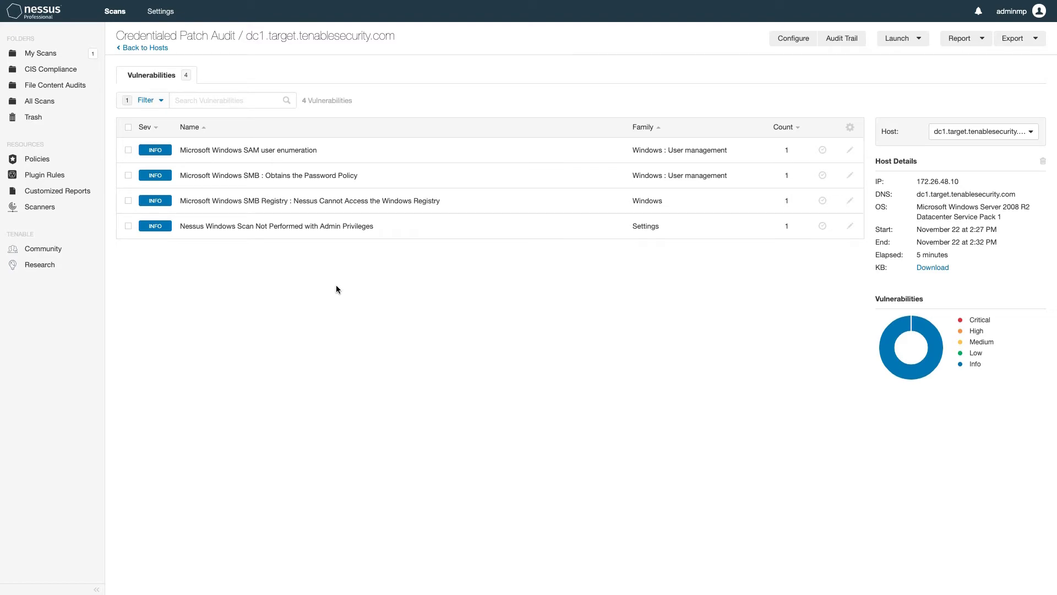
# - Change dc1's filter from Plugin Type to Plugin ID 19506
pyautogui.click(149, 100)
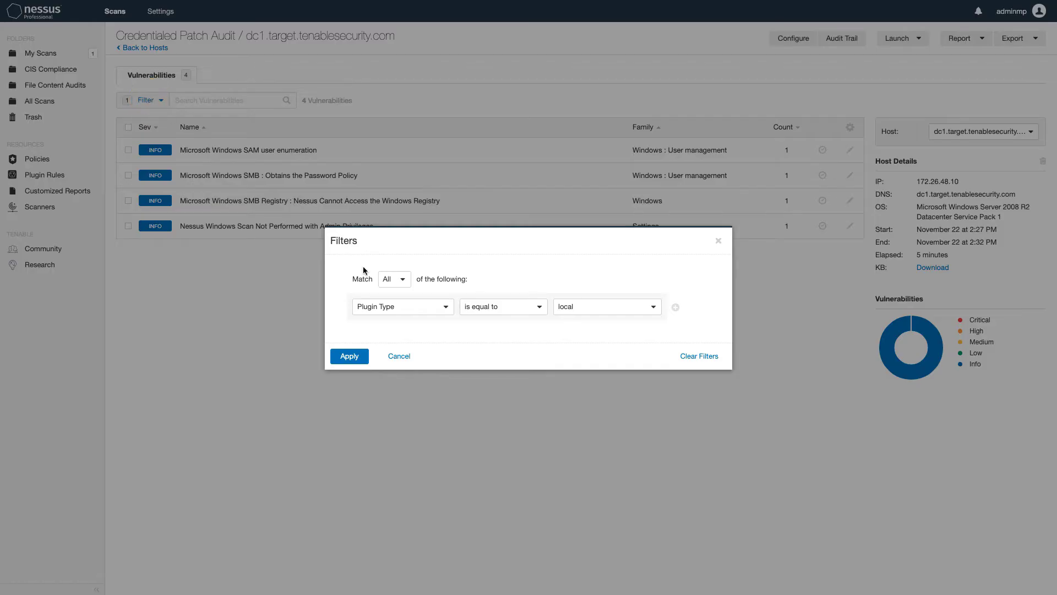
pyautogui.click(373, 306)
pyautogui.write('plugin')
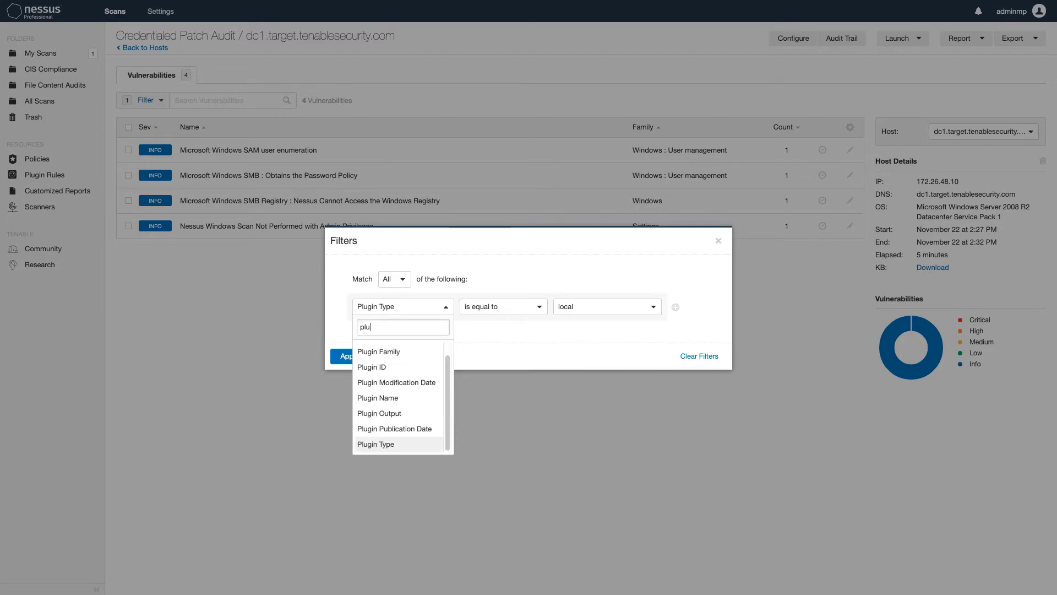
pyautogui.click(378, 368)
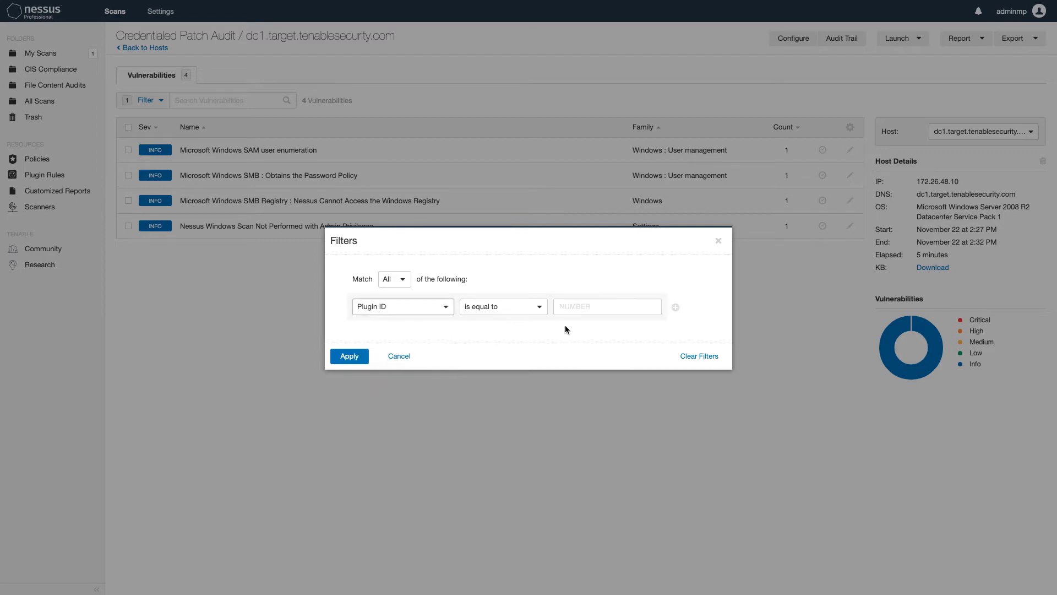
pyautogui.click(607, 306)
pyautogui.write('19506')
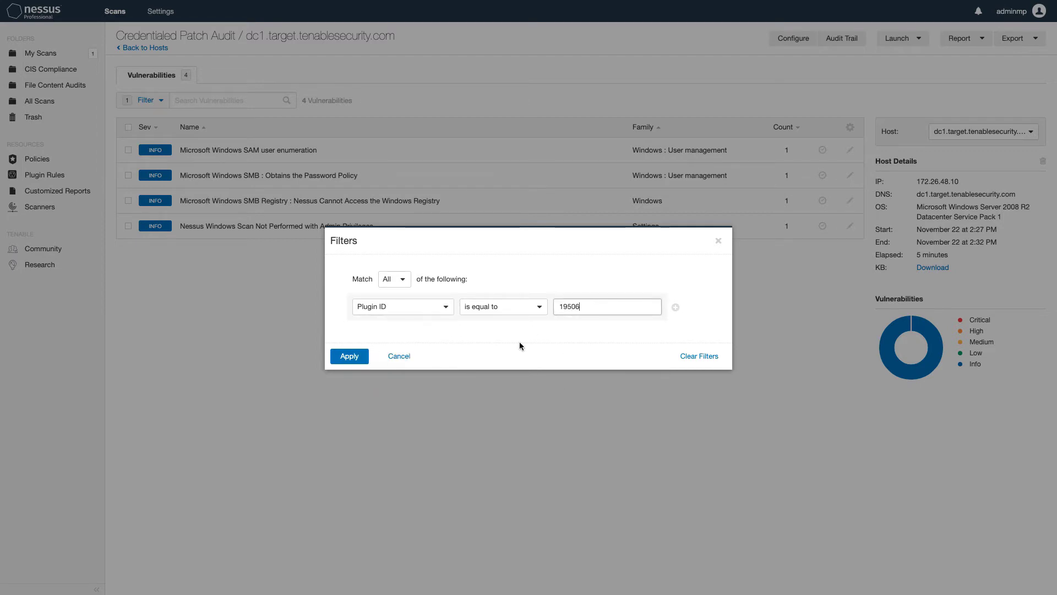
pyautogui.click(349, 356)
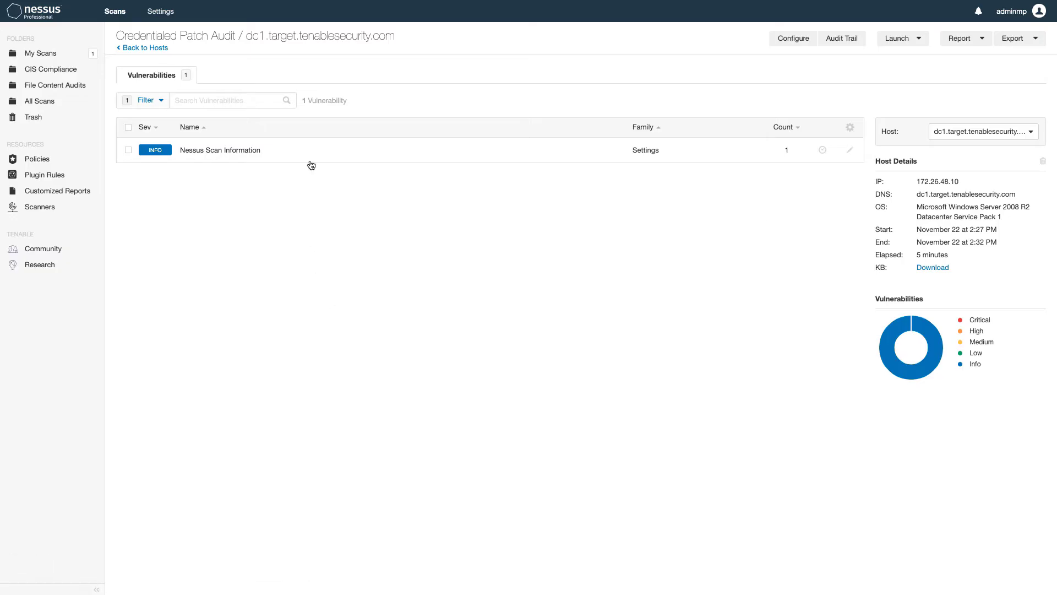
# - Expand the Nessus Scan Information output and highlight the 'no' and 'succeeded' credentialed-check lines
pyautogui.click(310, 150)
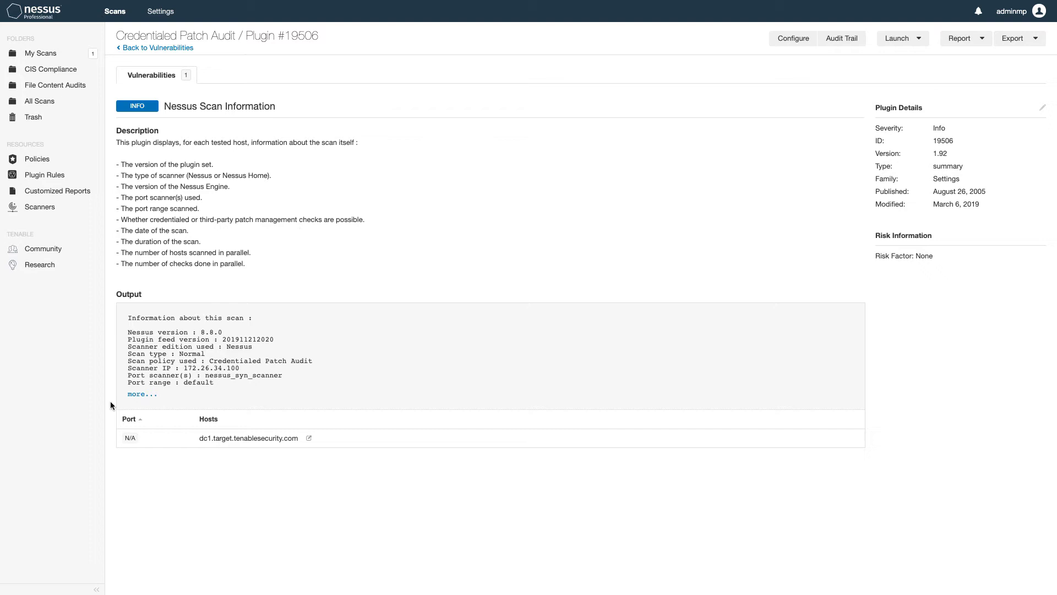
pyautogui.click(142, 396)
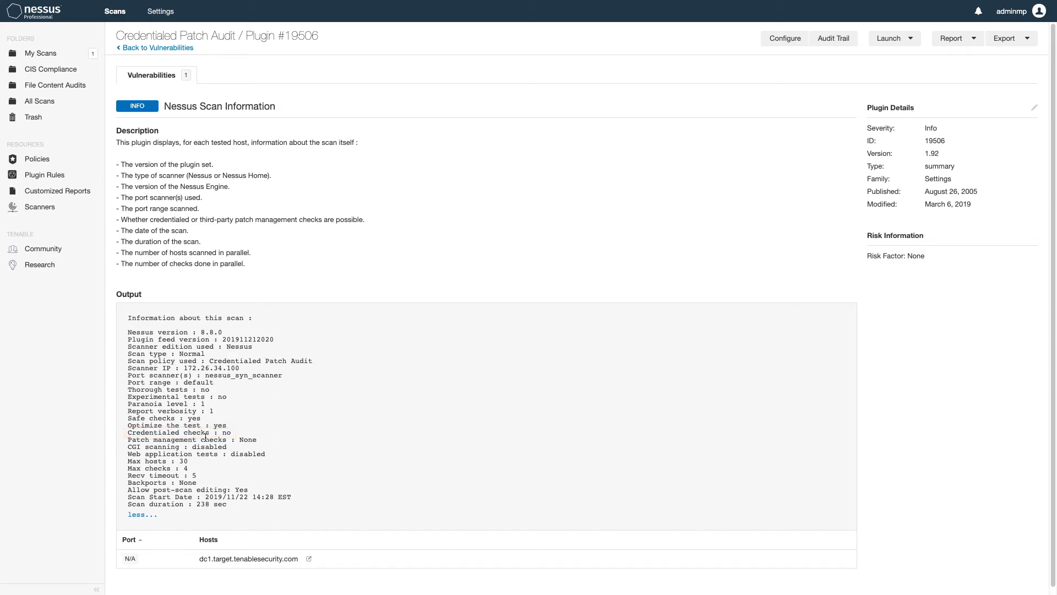
pyautogui.moveTo(128, 432); pyautogui.dragTo(248, 435)
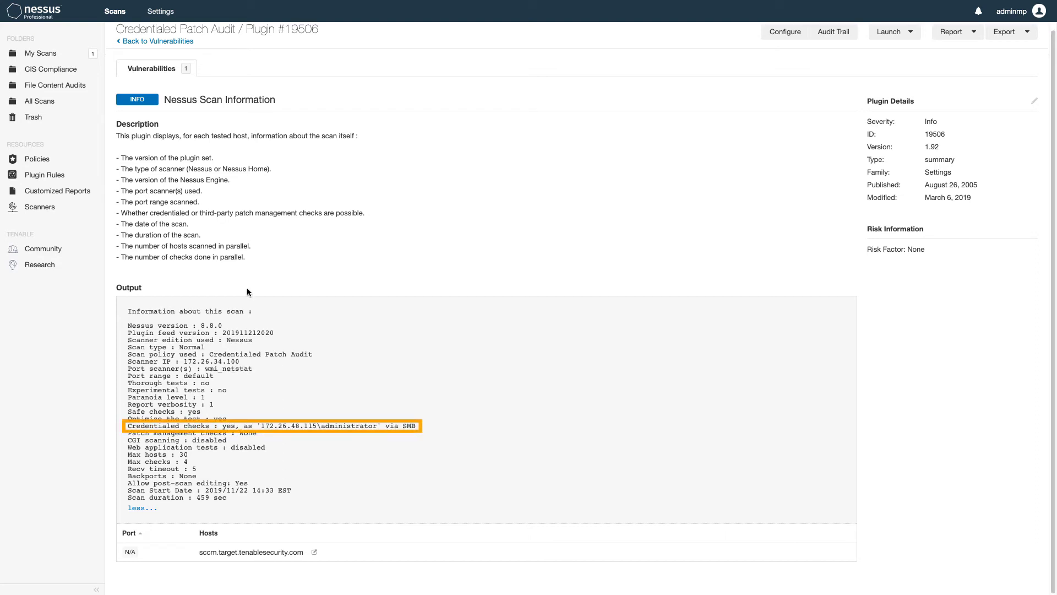
pyautogui.moveTo(417, 426); pyautogui.dragTo(188, 423)
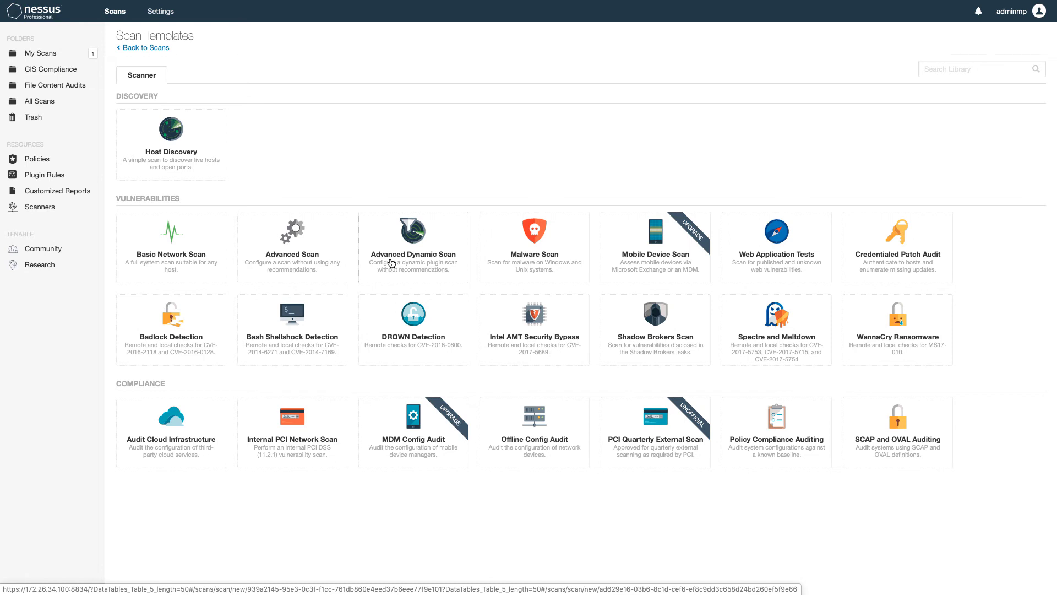
pyautogui.click(302, 250)
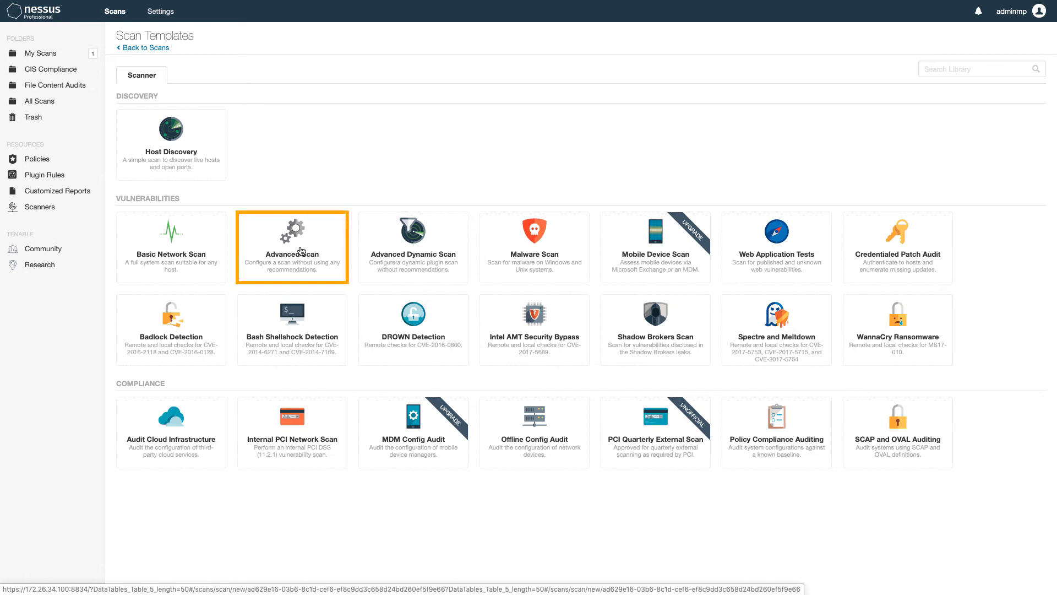